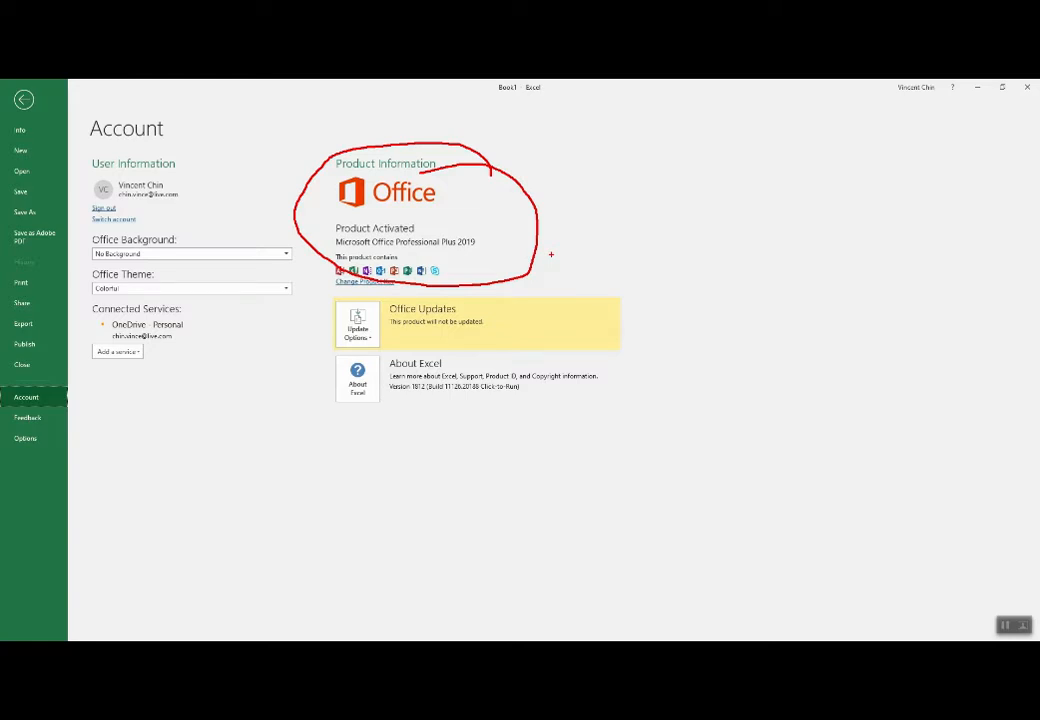
Leave the account page and show the Get & Transform Data commands where Power Query is located.
{"action": "key", "text": "Escape"}
{"action": "left_click", "coordinate": [24, 99]}
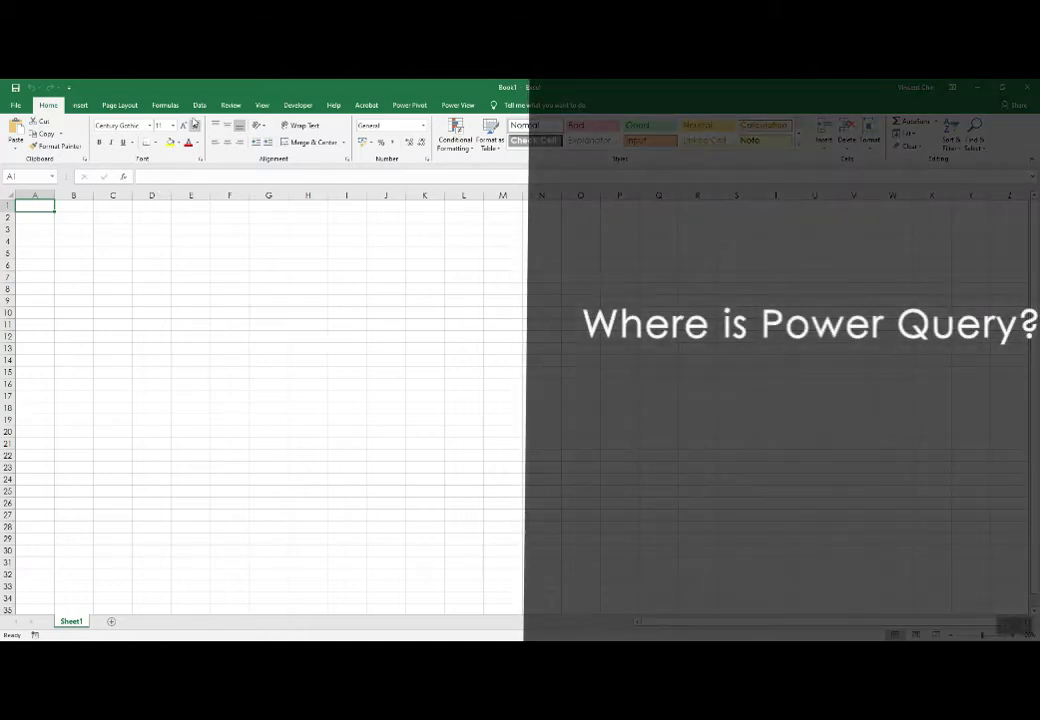
{"action": "left_click", "coordinate": [200, 105]}
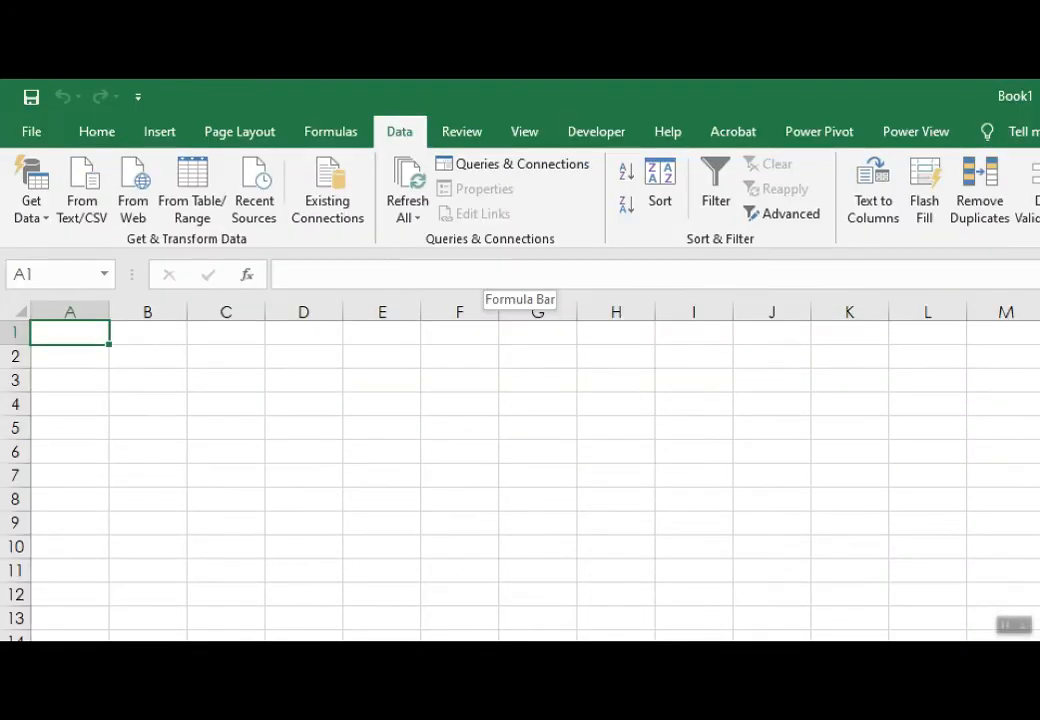
{"action": "mouse_move", "coordinate": [222, 222]}
{"action": "left_mouse_down"}
{"action": "mouse_move", "coordinate": [144, 221]}
{"action": "mouse_move", "coordinate": [226, 236]}
{"action": "mouse_move", "coordinate": [200, 222]}
{"action": "left_mouse_up"}
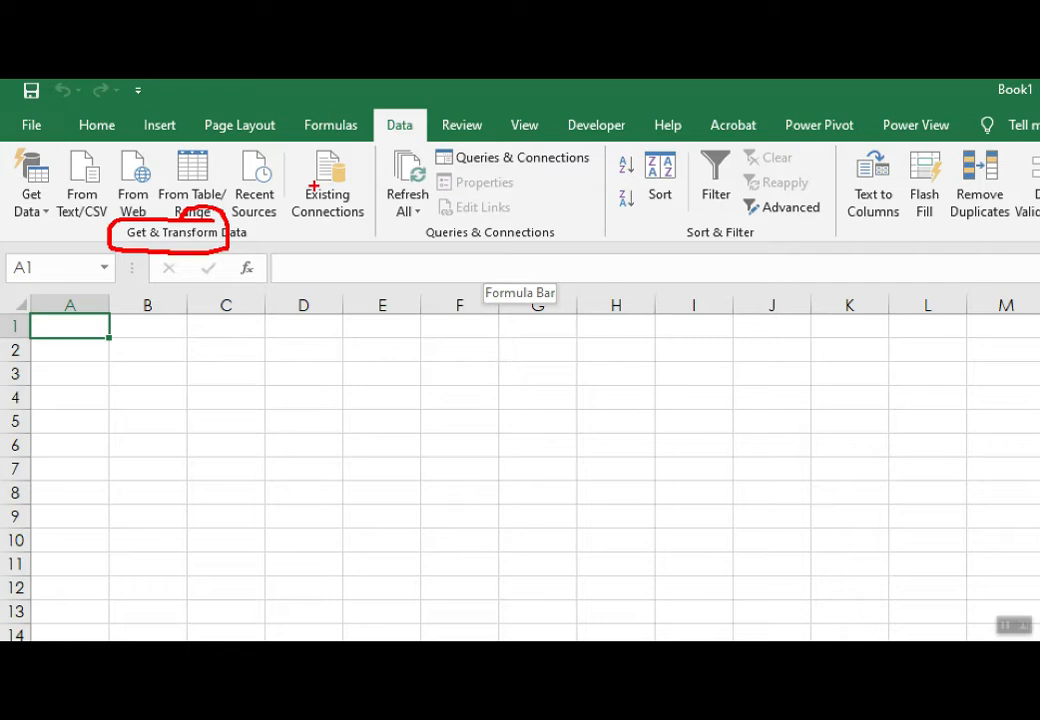
{"action": "key", "text": "Escape"}
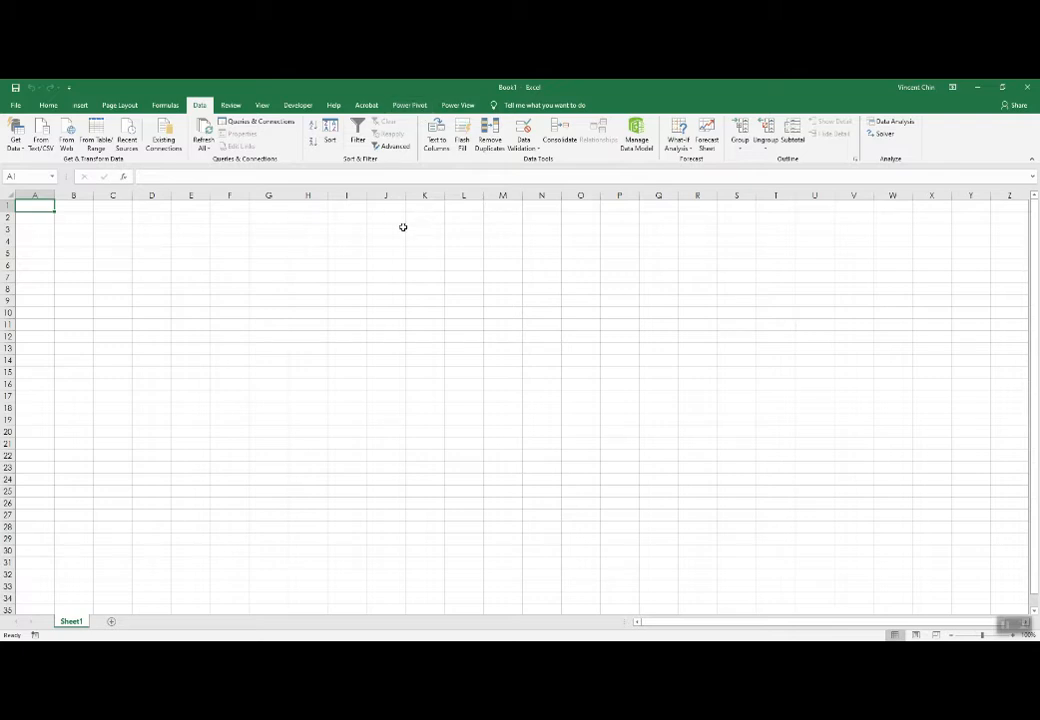
Review the list of available COM add-ins, including Power Map, Power Pivot and Power View, without changing it.
{"action": "left_click", "coordinate": [300, 105]}
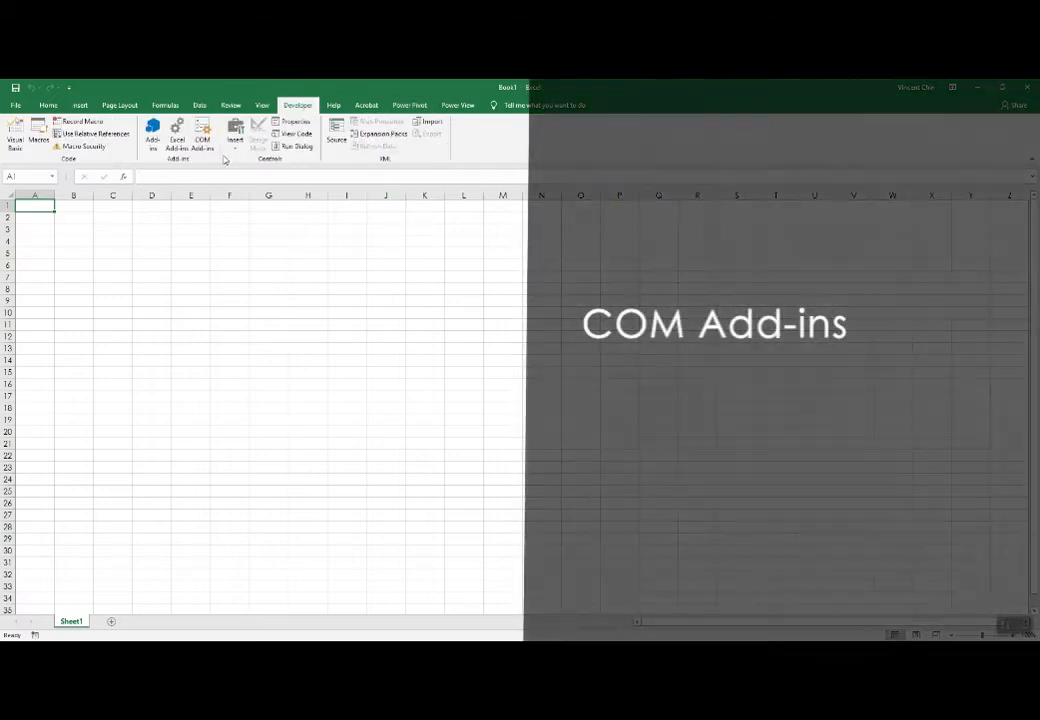
{"action": "left_click", "coordinate": [201, 135]}
{"action": "left_click_drag", "start_coordinate": [340, 258], "coordinate": [333, 261]}
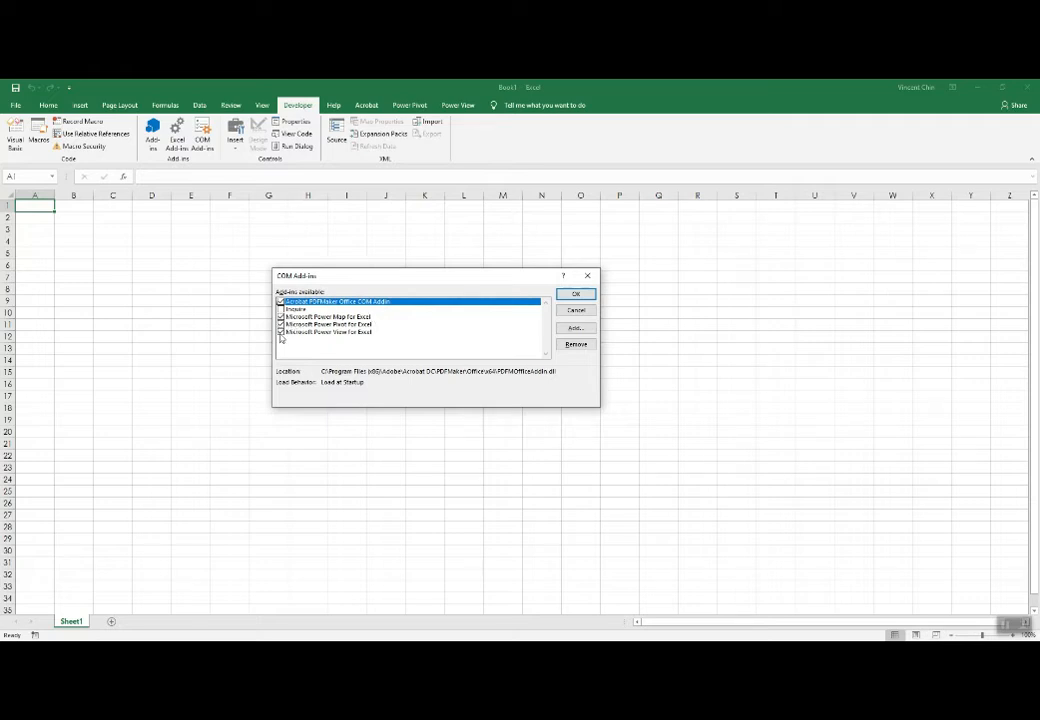
{"action": "left_click", "coordinate": [580, 313]}
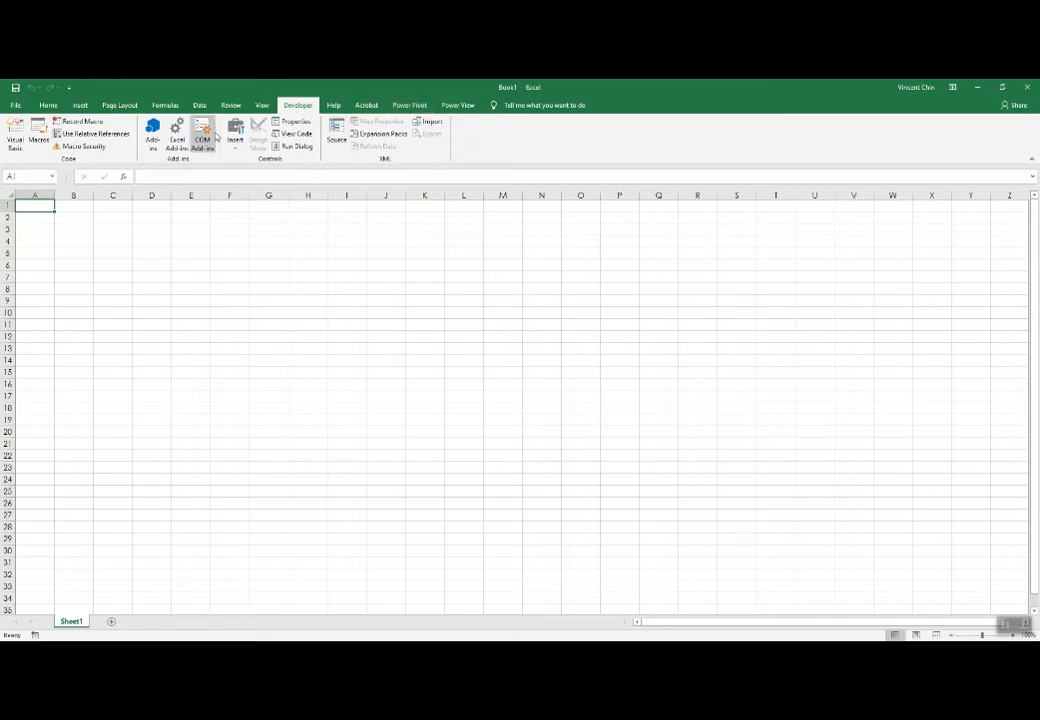
{"action": "left_click", "coordinate": [208, 147]}
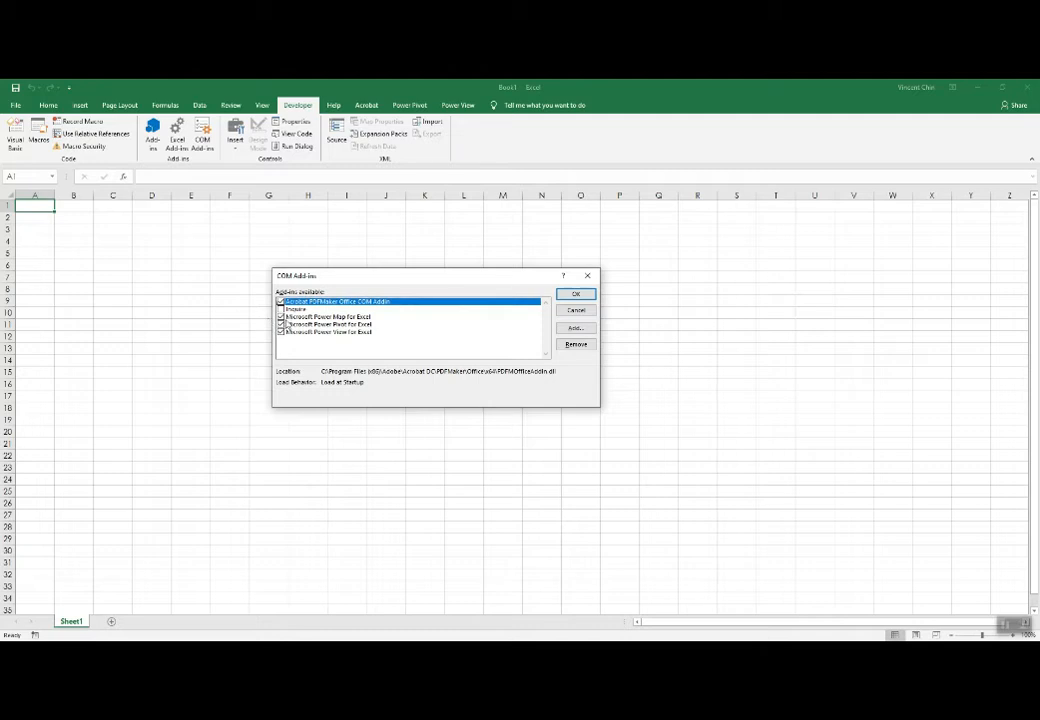
{"action": "key", "text": "Escape"}
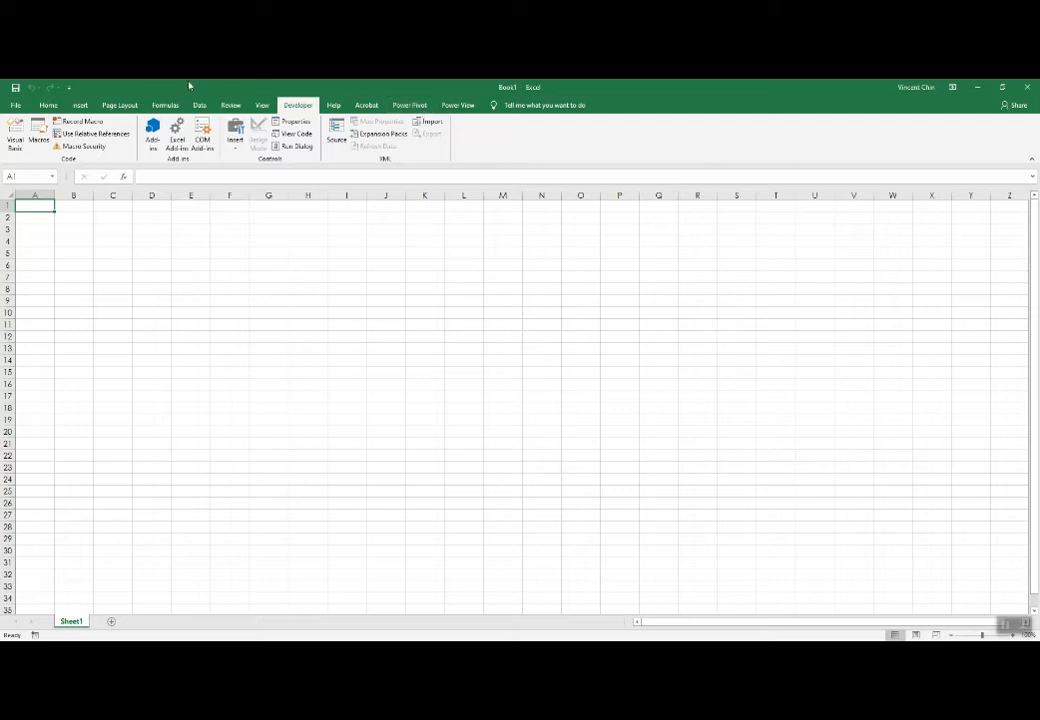
Check the Power Pivot and Power View entries in the ribbon customization settings, and view the Power View ribbon commands.
{"action": "right_click", "coordinate": [56, 89]}
{"action": "left_click", "coordinate": [106, 135]}
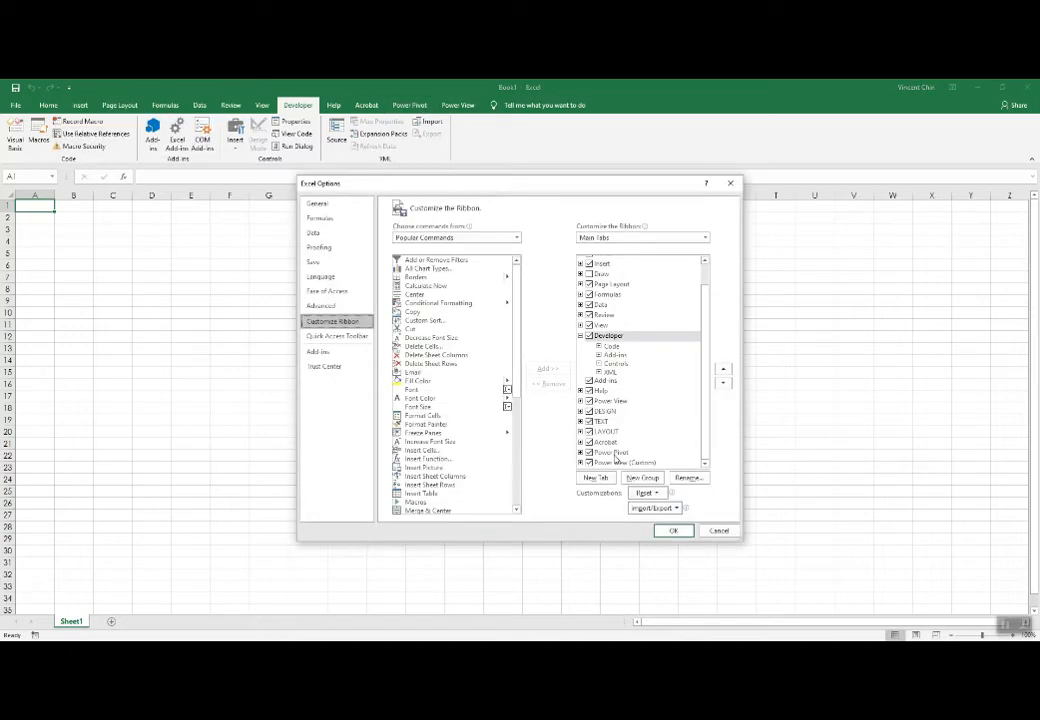
{"action": "mouse_move", "coordinate": [625, 452]}
{"action": "left_mouse_down"}
{"action": "mouse_move", "coordinate": [580, 445]}
{"action": "mouse_move", "coordinate": [585, 459]}
{"action": "mouse_move", "coordinate": [626, 452]}
{"action": "left_mouse_up"}
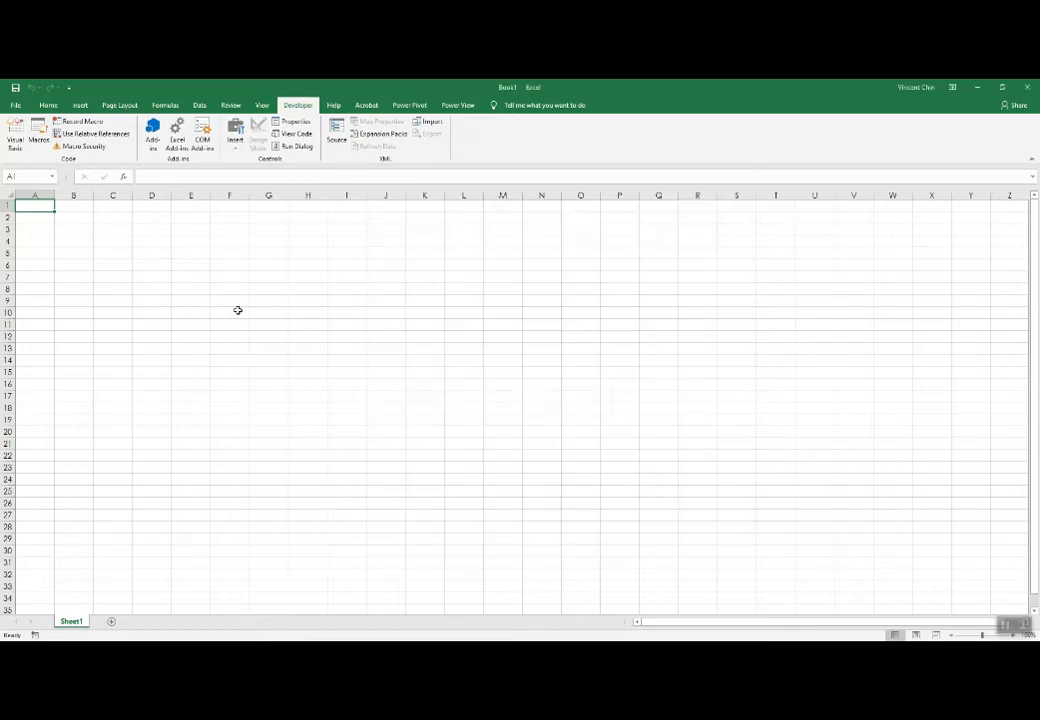
{"action": "left_click", "coordinate": [462, 106]}
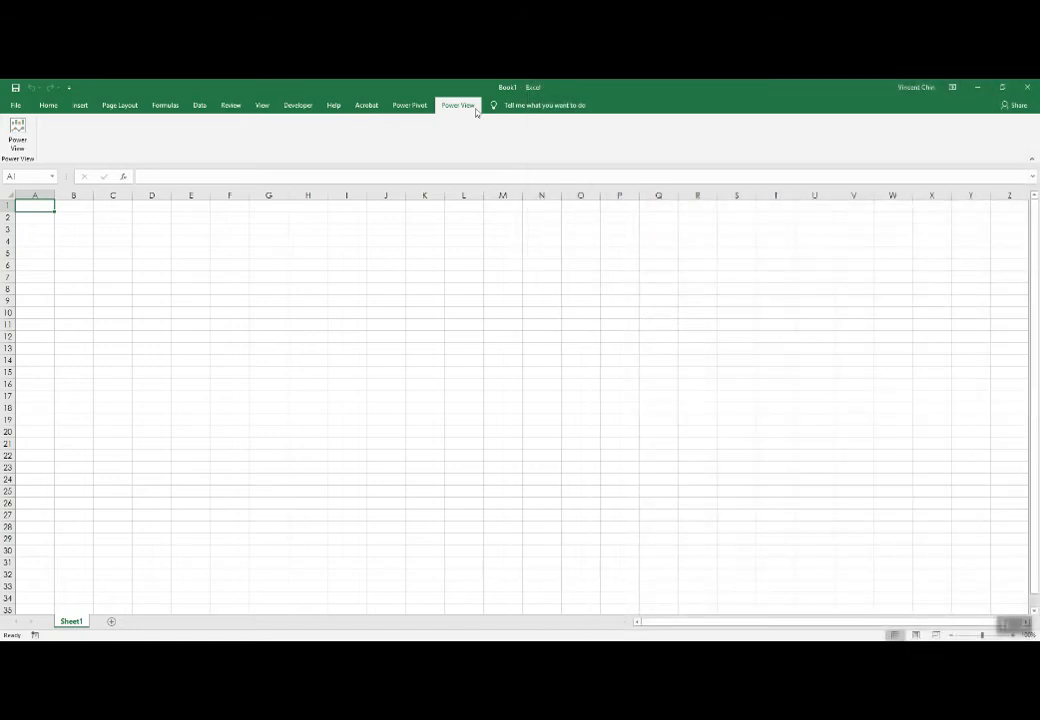
Add a new custom group to the existing Power View (Custom) tab in the ribbon customization settings.
{"action": "right_click", "coordinate": [50, 89]}
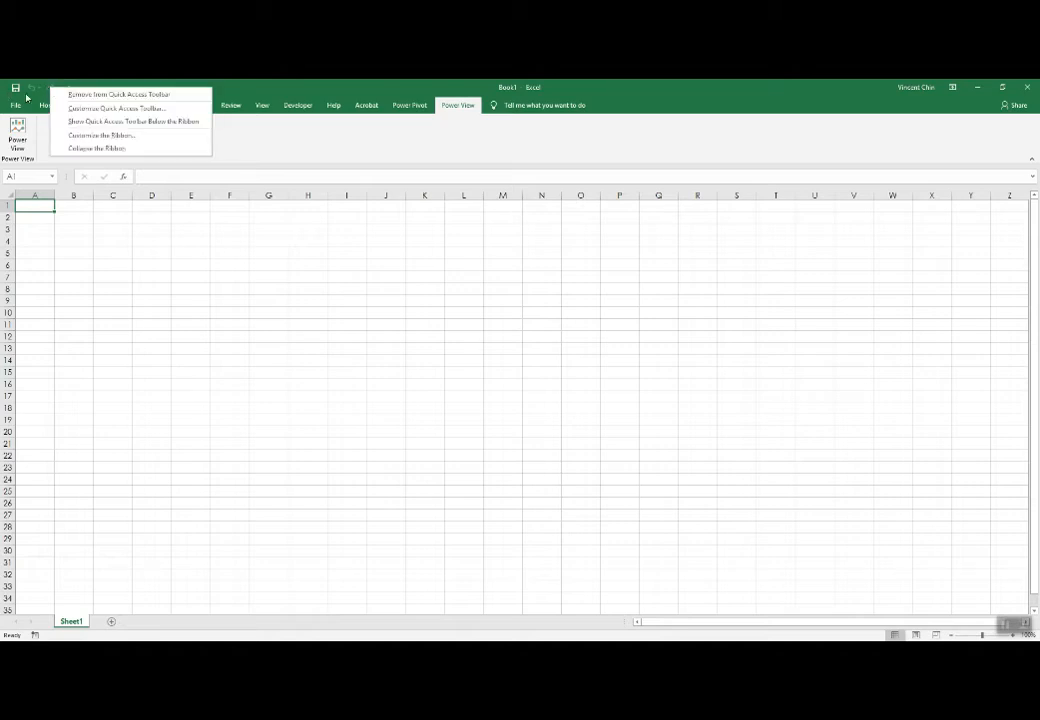
{"action": "mouse_move", "coordinate": [54, 85]}
{"action": "left_mouse_down"}
{"action": "mouse_move", "coordinate": [8, 104]}
{"action": "mouse_move", "coordinate": [71, 86]}
{"action": "left_mouse_up"}
{"action": "mouse_move", "coordinate": [137, 139]}
{"action": "left_mouse_down"}
{"action": "mouse_move", "coordinate": [88, 142]}
{"action": "mouse_move", "coordinate": [147, 138]}
{"action": "left_mouse_up"}
{"action": "left_click", "coordinate": [105, 135]}
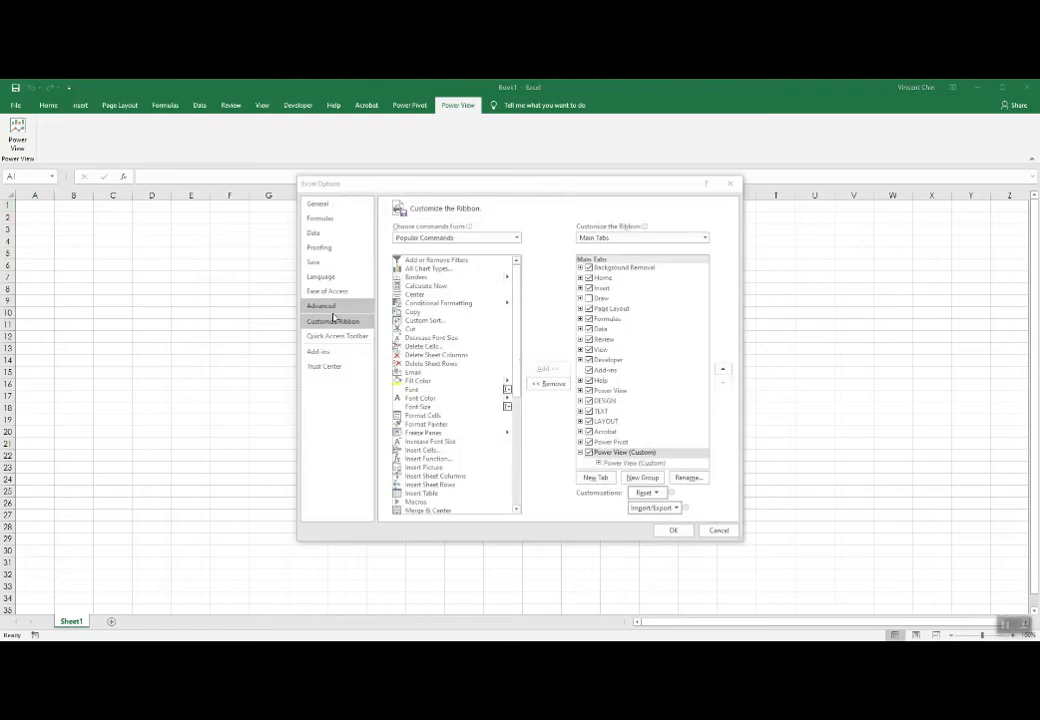
{"action": "mouse_move", "coordinate": [664, 452]}
{"action": "left_mouse_down"}
{"action": "mouse_move", "coordinate": [598, 446]}
{"action": "mouse_move", "coordinate": [640, 464]}
{"action": "mouse_move", "coordinate": [662, 450]}
{"action": "left_mouse_up"}
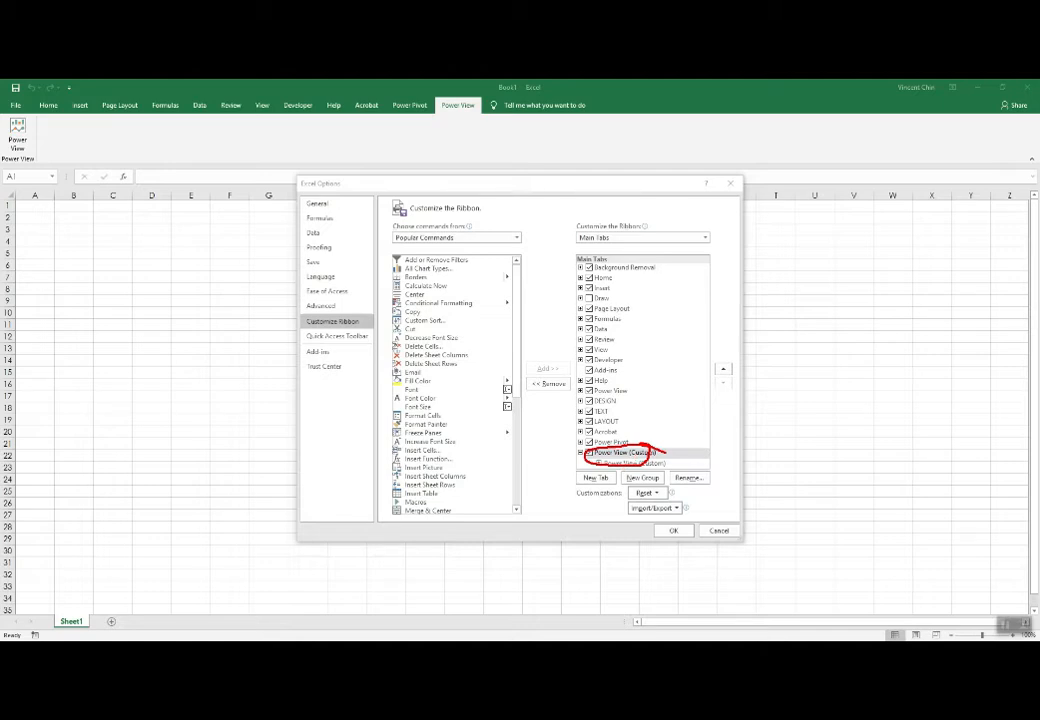
{"action": "key", "text": "Escape"}
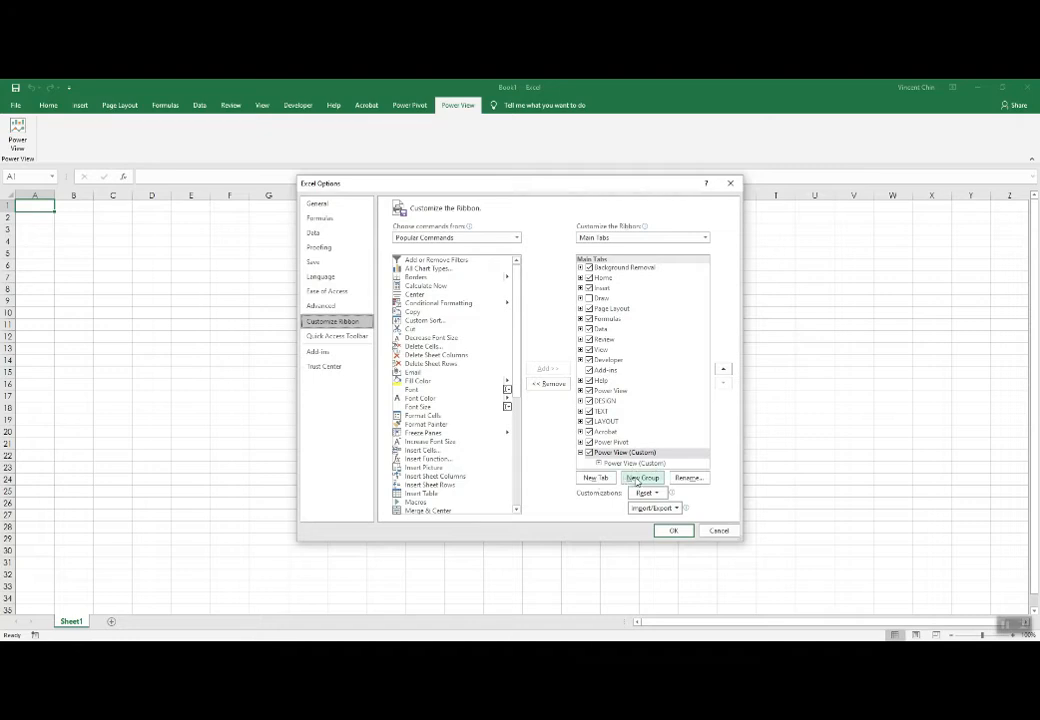
{"action": "left_click", "coordinate": [636, 480]}
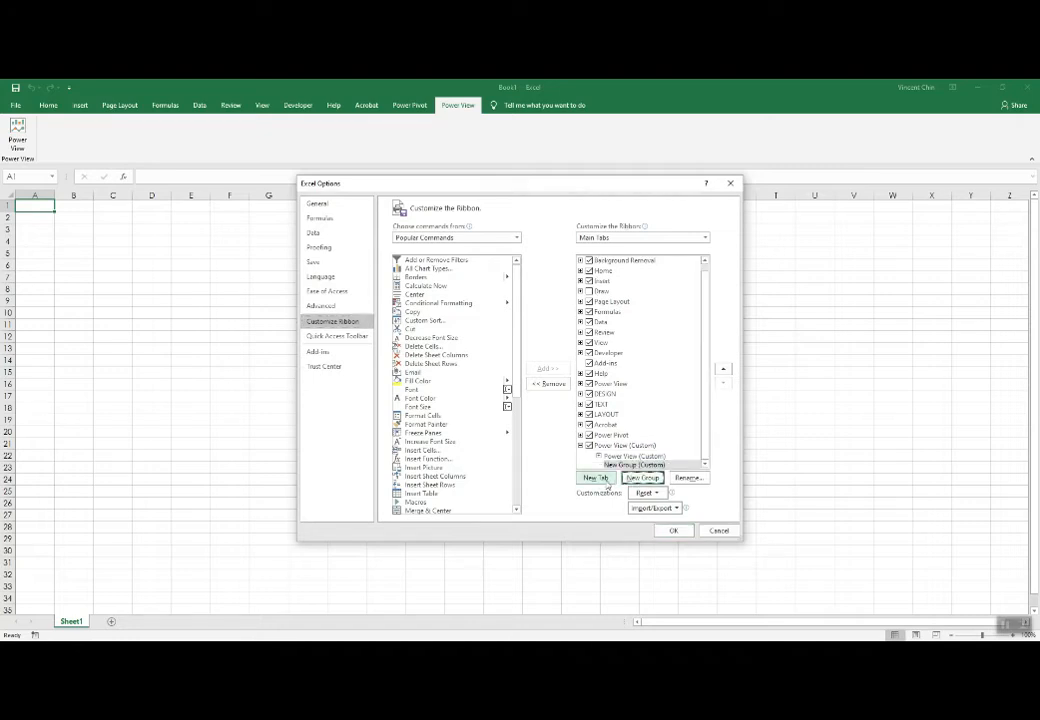
Create a new custom ribbon tab and name it Power View.
{"action": "left_click", "coordinate": [600, 479]}
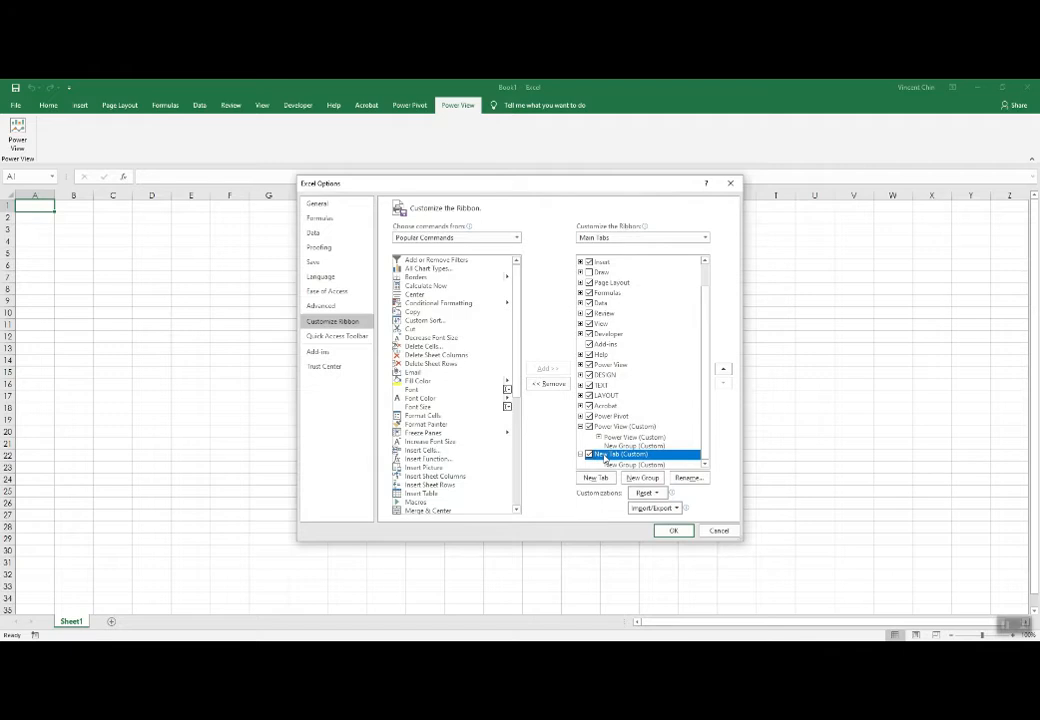
{"action": "left_click", "coordinate": [688, 478]}
{"action": "type", "text": "P"}
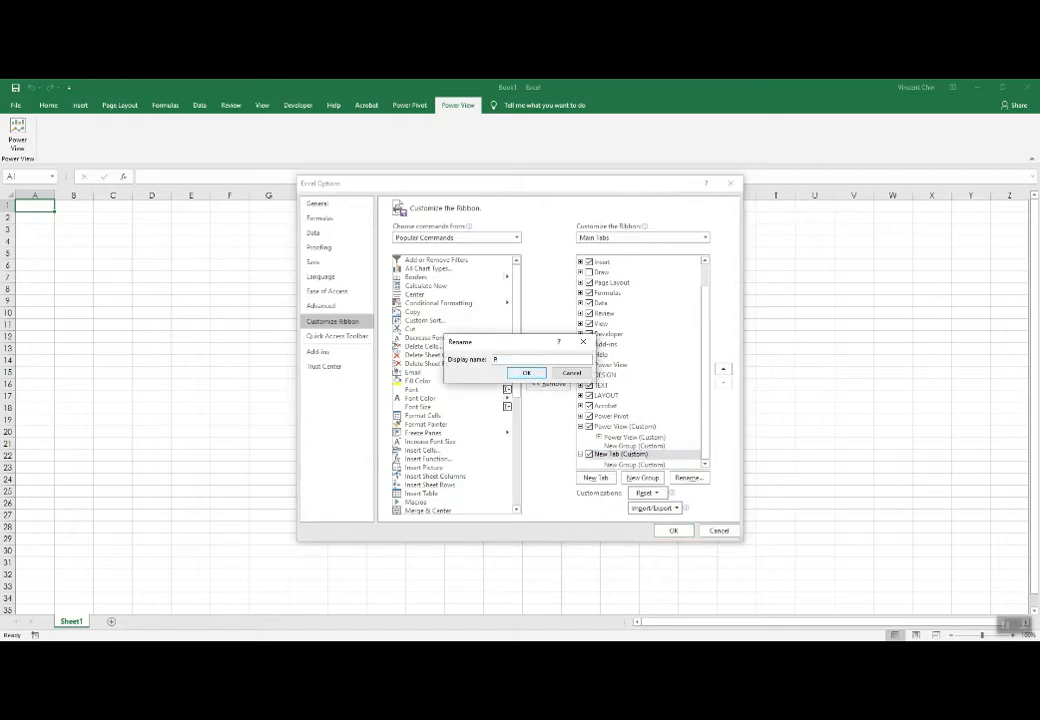
{"action": "type", "text": "ower View"}
{"action": "key", "text": "Return"}
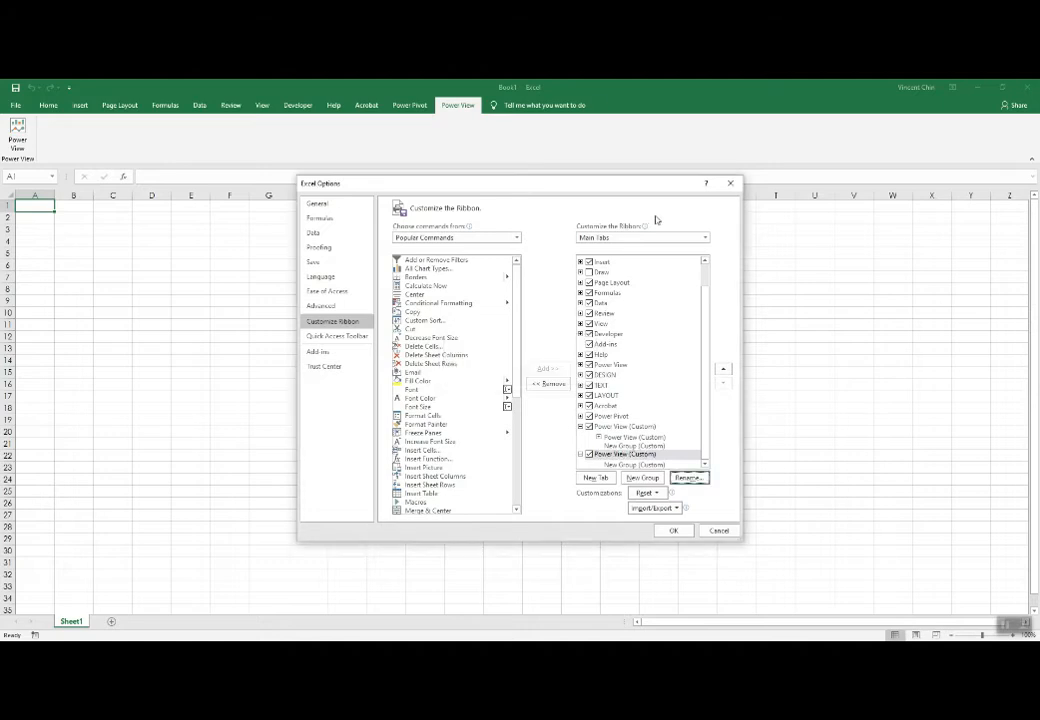
List all available commands and select the Power View command.
{"action": "left_click", "coordinate": [516, 238]}
{"action": "left_click", "coordinate": [420, 269]}
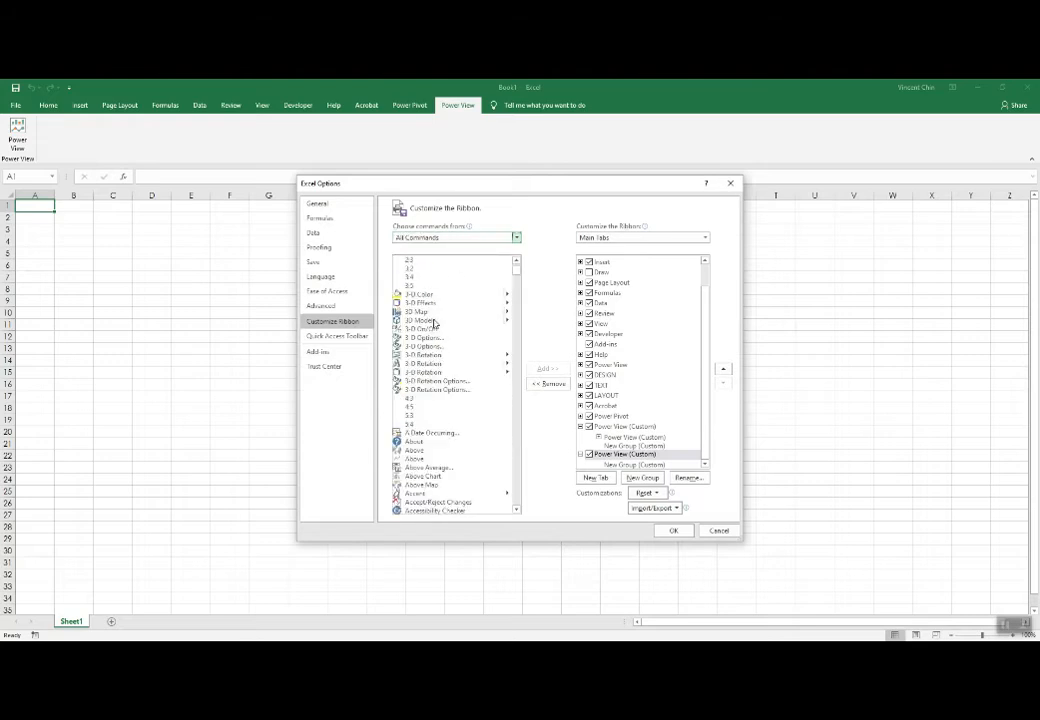
{"action": "scroll", "coordinate": [434, 323], "scroll_direction": "down", "scroll_amount": 3}
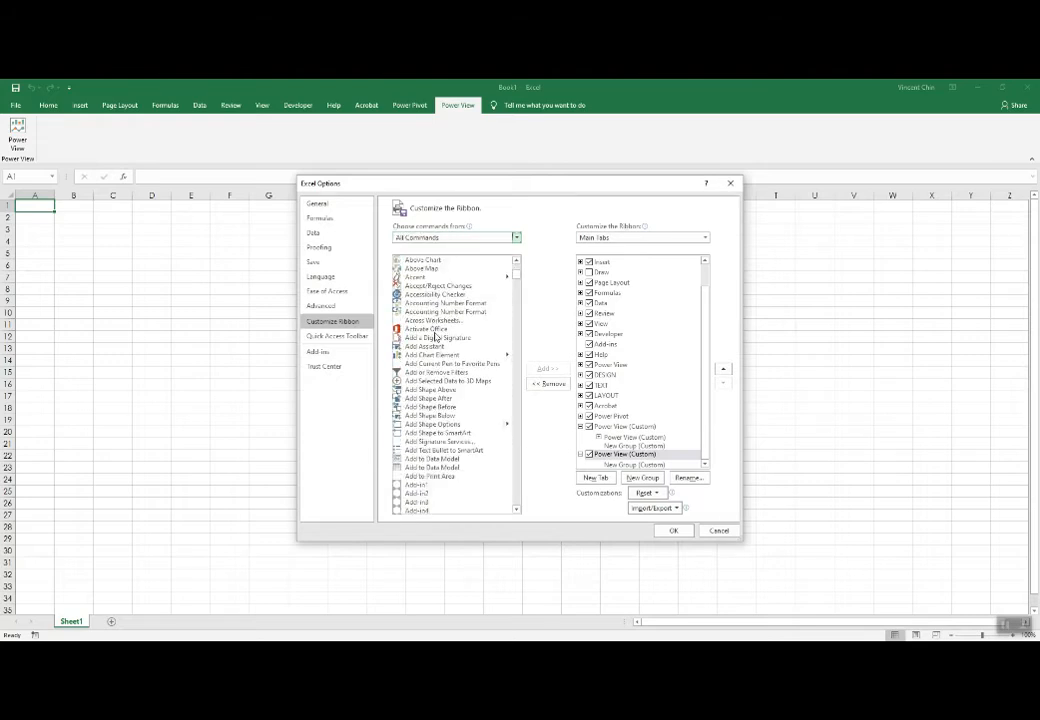
{"action": "left_click", "coordinate": [435, 329]}
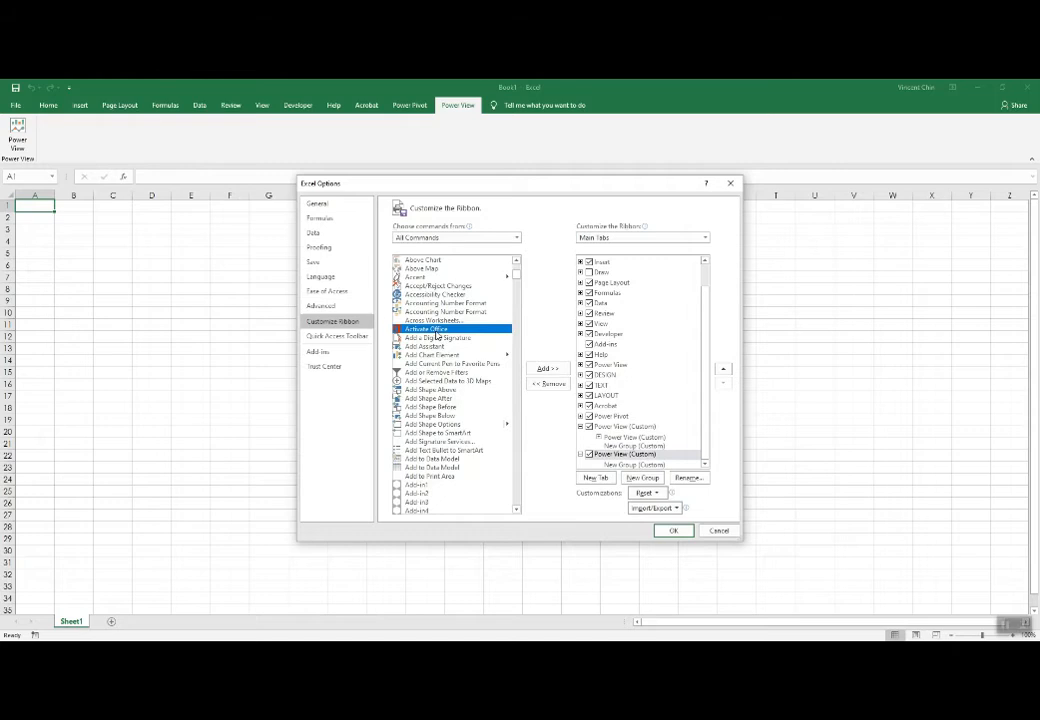
{"action": "key", "text": "p"}
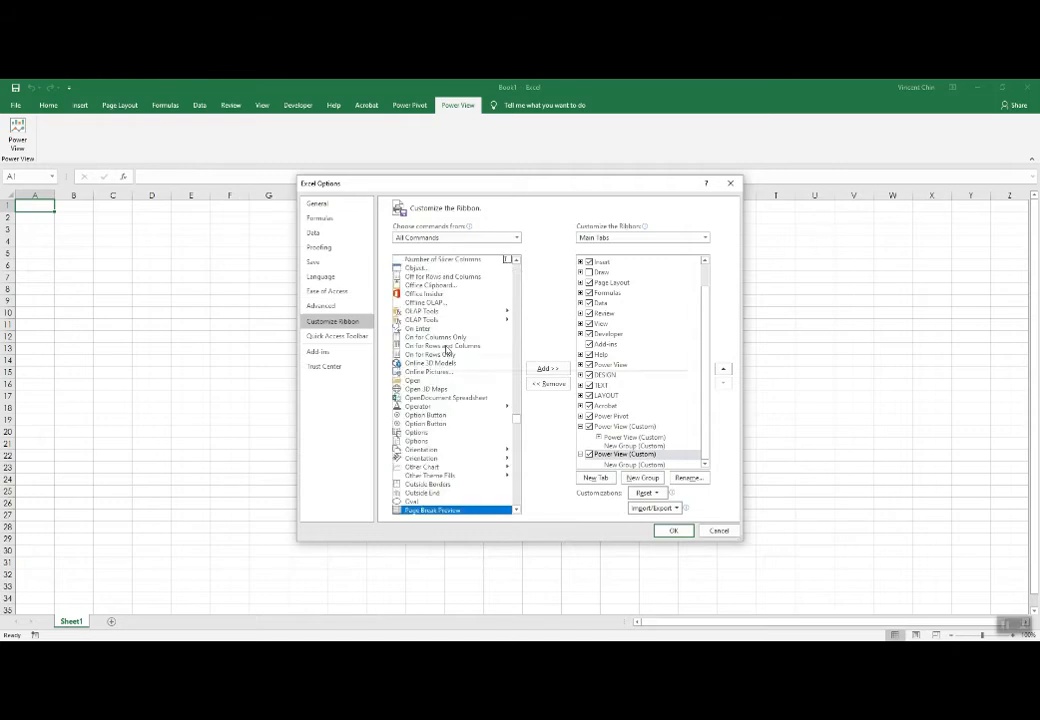
{"action": "scroll", "coordinate": [444, 348], "scroll_direction": "down", "scroll_amount": 3}
{"action": "scroll", "coordinate": [446, 459], "scroll_direction": "down", "scroll_amount": 2}
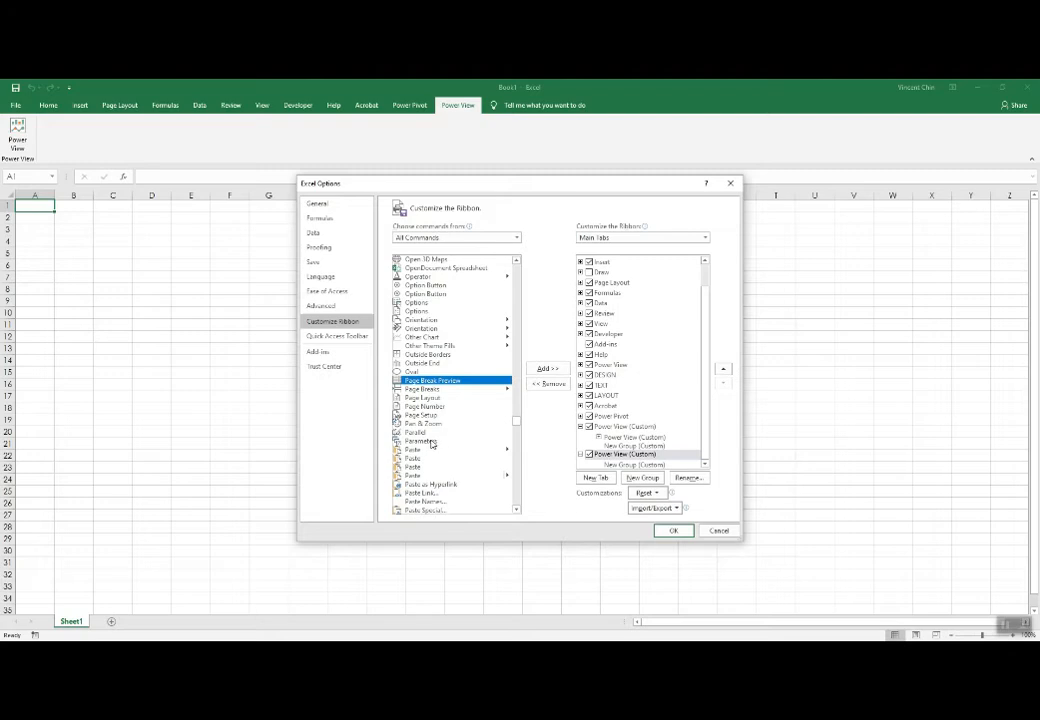
{"action": "scroll", "coordinate": [433, 444], "scroll_direction": "down", "scroll_amount": 7}
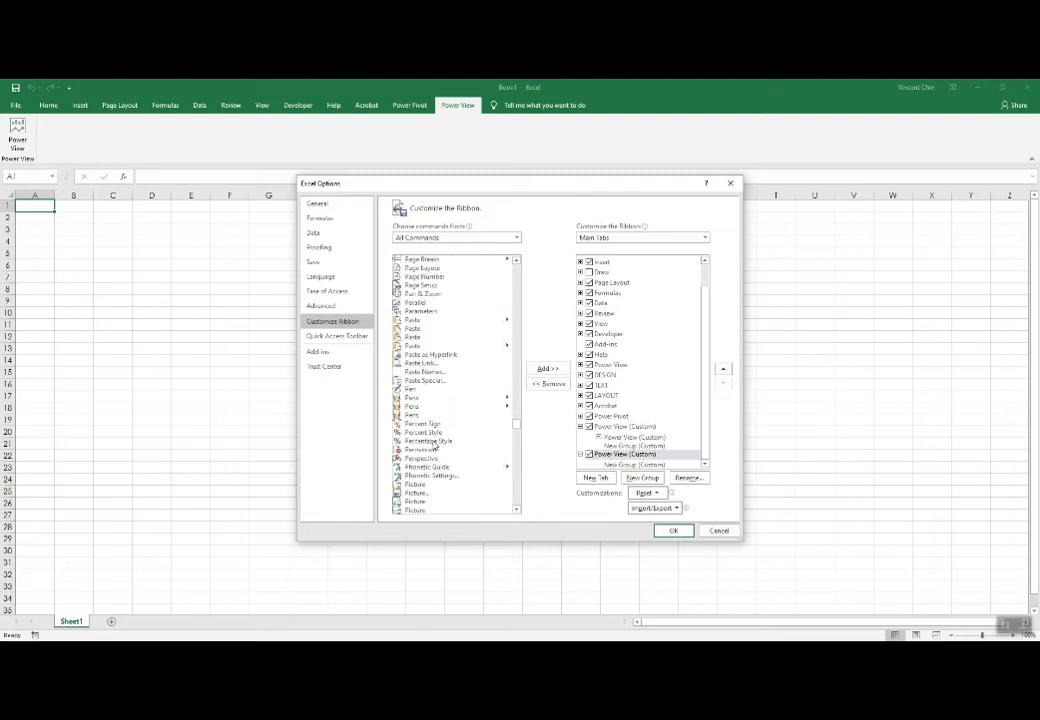
{"action": "scroll", "coordinate": [434, 420], "scroll_direction": "down", "scroll_amount": 10}
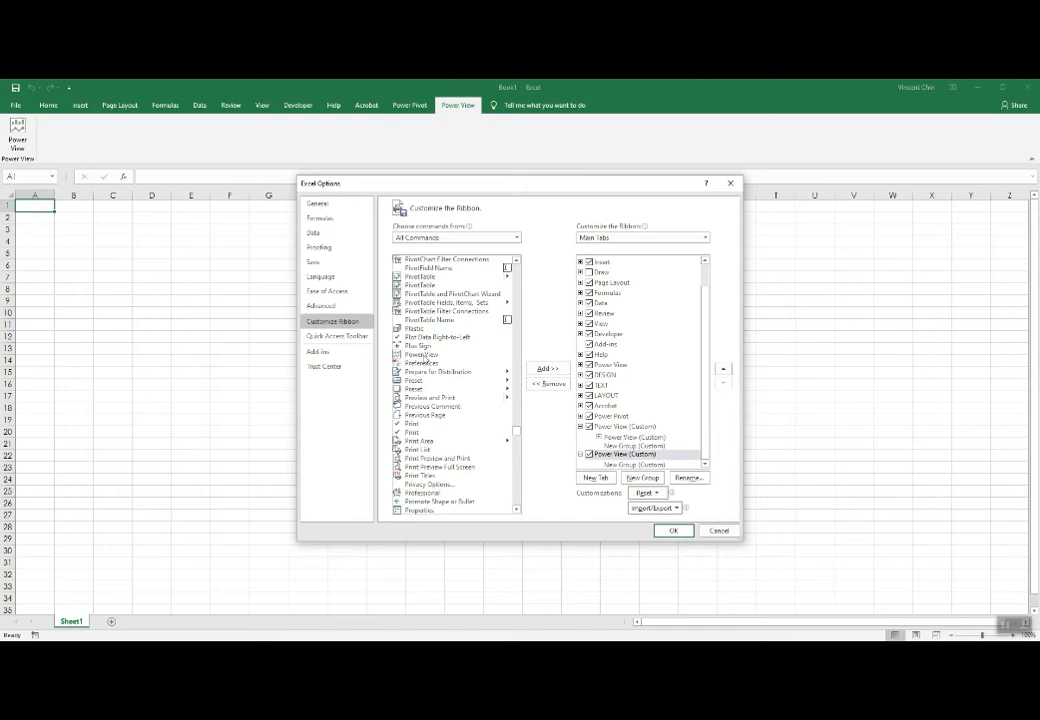
{"action": "left_click", "coordinate": [433, 355]}
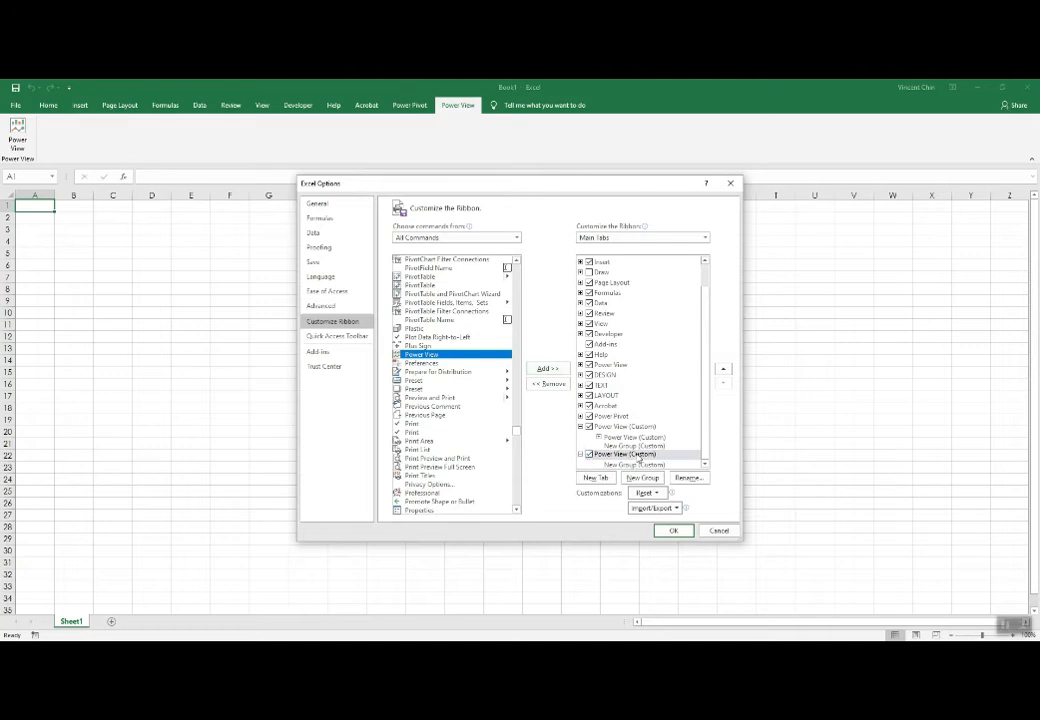
Try to add the Power View command directly to the new Power View (Custom) tab.
{"action": "left_click", "coordinate": [547, 370]}
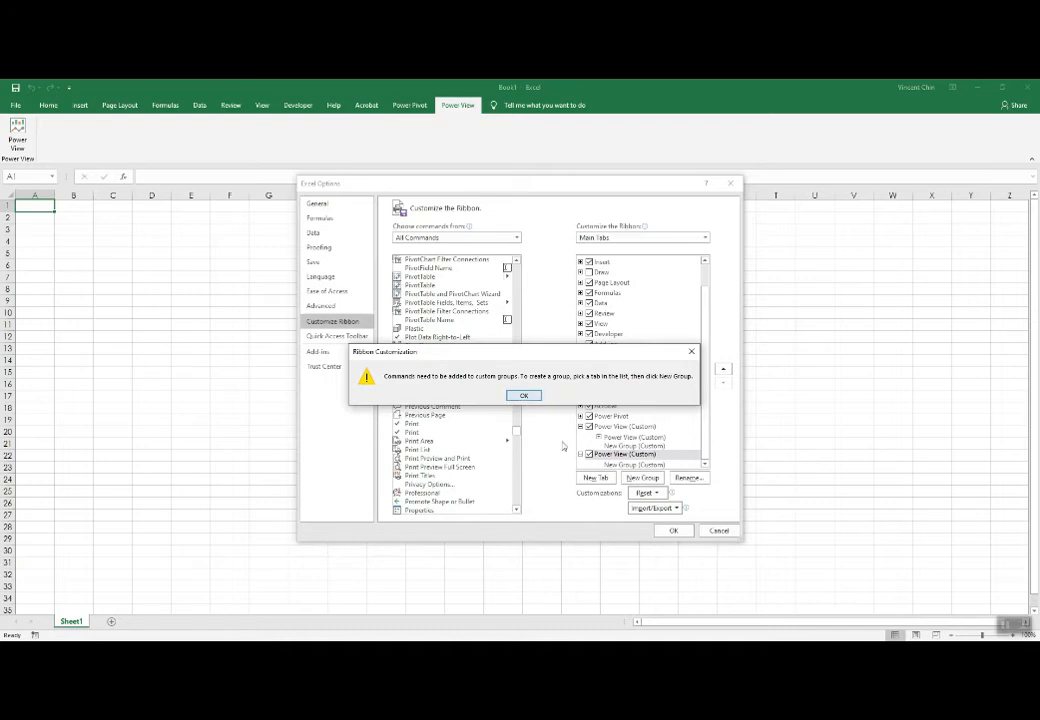
{"action": "mouse_move", "coordinate": [609, 469]}
{"action": "left_mouse_down"}
{"action": "mouse_move", "coordinate": [643, 470]}
{"action": "mouse_move", "coordinate": [640, 457]}
{"action": "mouse_move", "coordinate": [644, 474]}
{"action": "mouse_move", "coordinate": [604, 464]}
{"action": "left_mouse_up"}
{"action": "key", "text": "Escape"}
{"action": "left_click", "coordinate": [691, 352]}
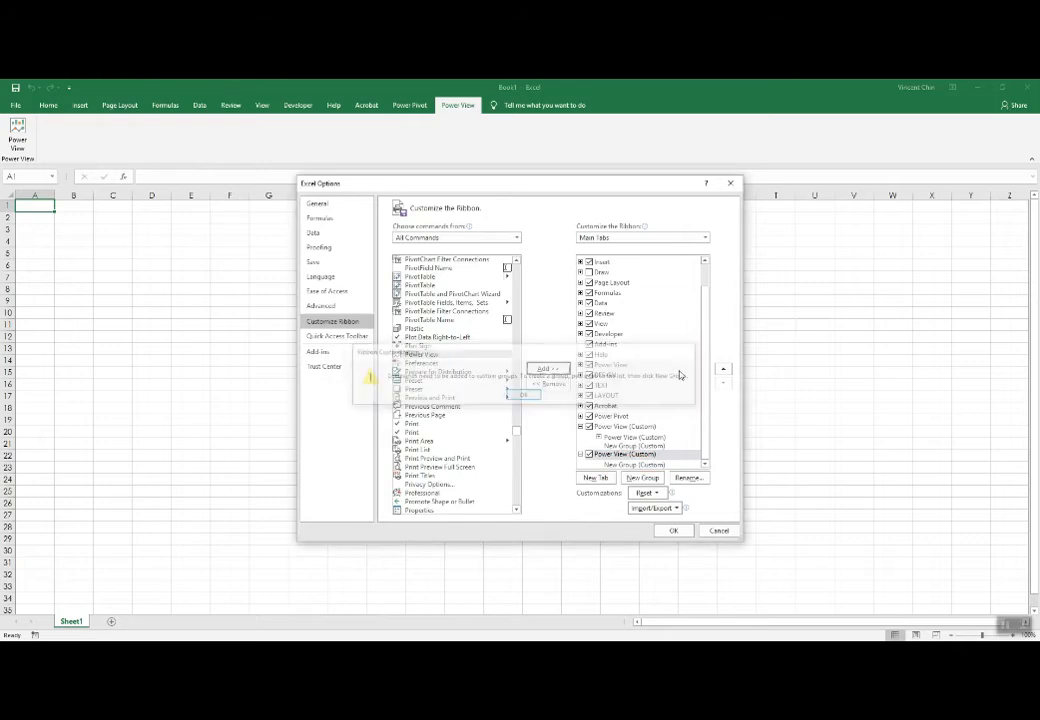
Add the Power View command to the new custom group under the newly created Power View tab and apply the ribbon changes.
{"action": "left_click", "coordinate": [634, 464]}
{"action": "left_click", "coordinate": [548, 369]}
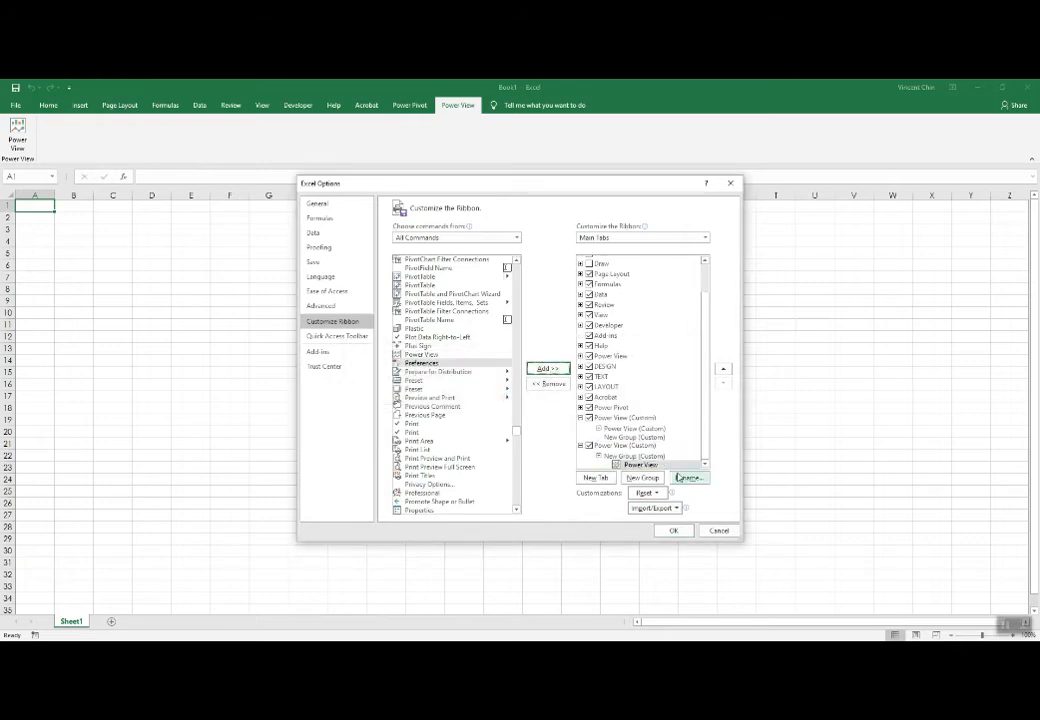
{"action": "left_click", "coordinate": [674, 531]}
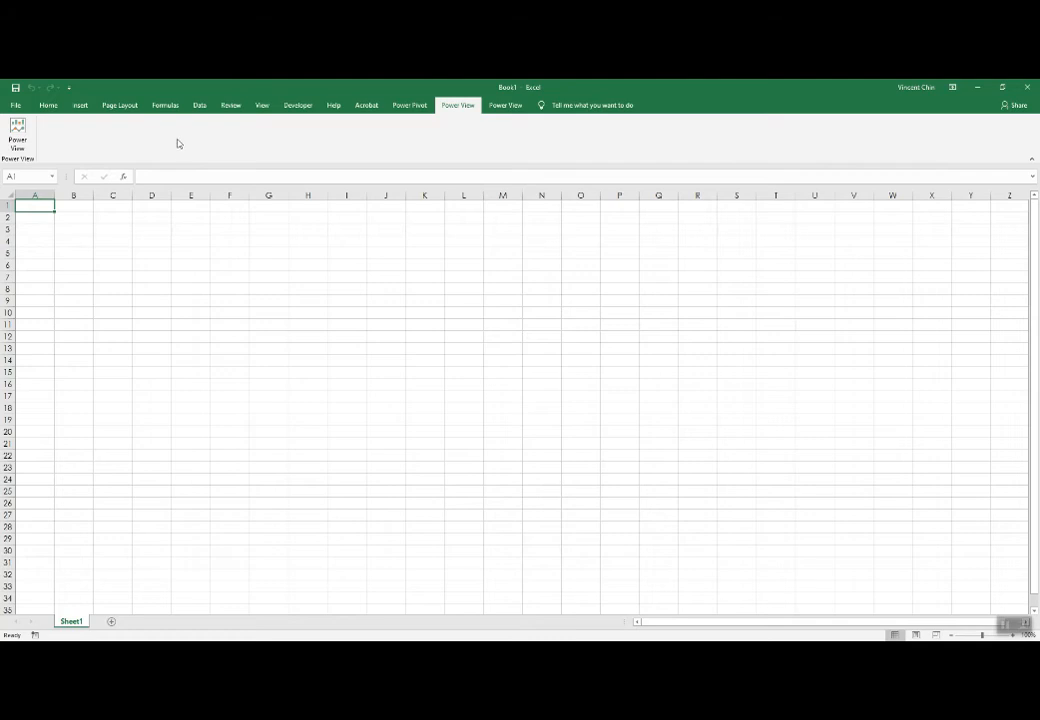
Show the 3D Map options among the insert commands.
{"action": "left_click", "coordinate": [84, 106]}
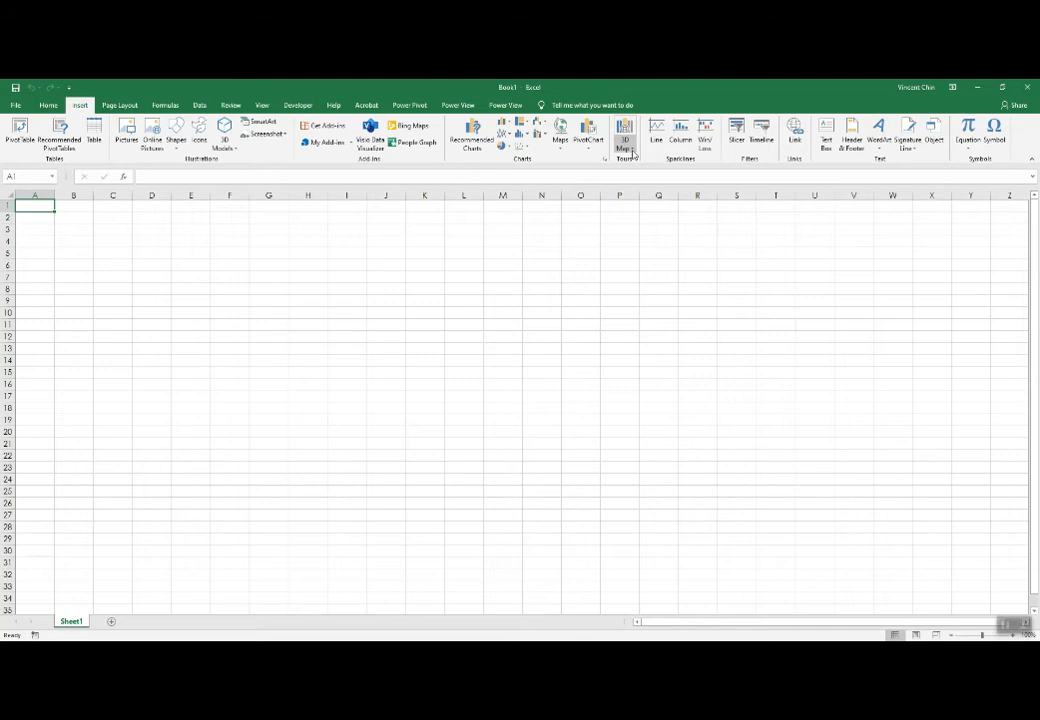
{"action": "left_click", "coordinate": [632, 152]}
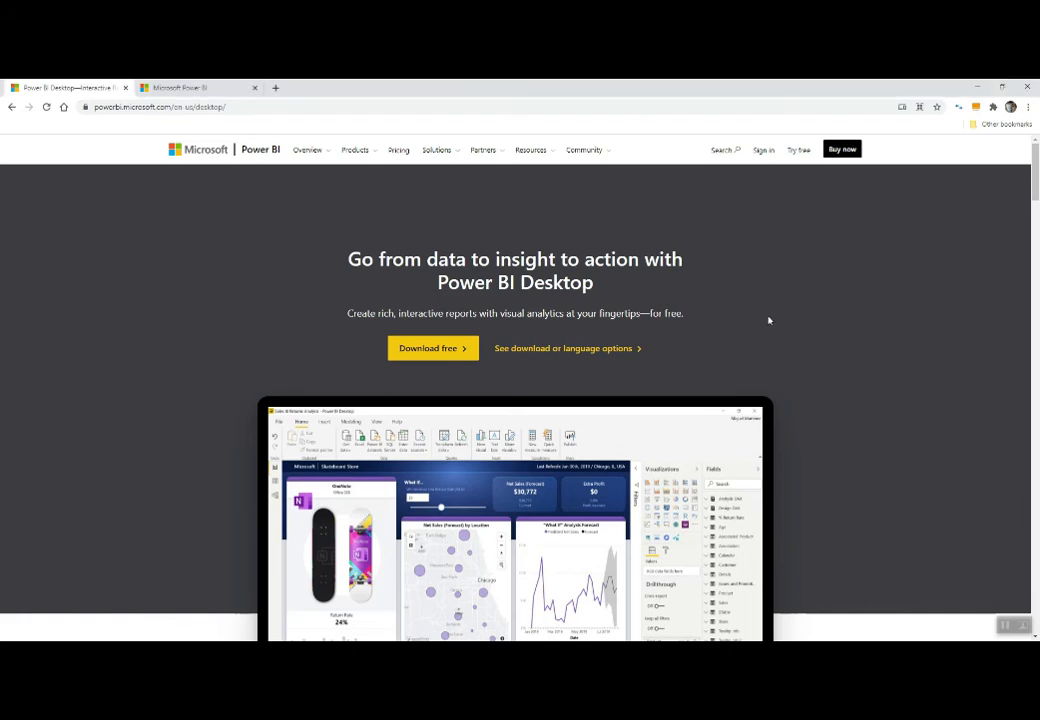
Launch Power BI Desktop from Windows, and start the free Power BI sign-up on the Microsoft website.
{"action": "left_click", "coordinate": [13, 651]}
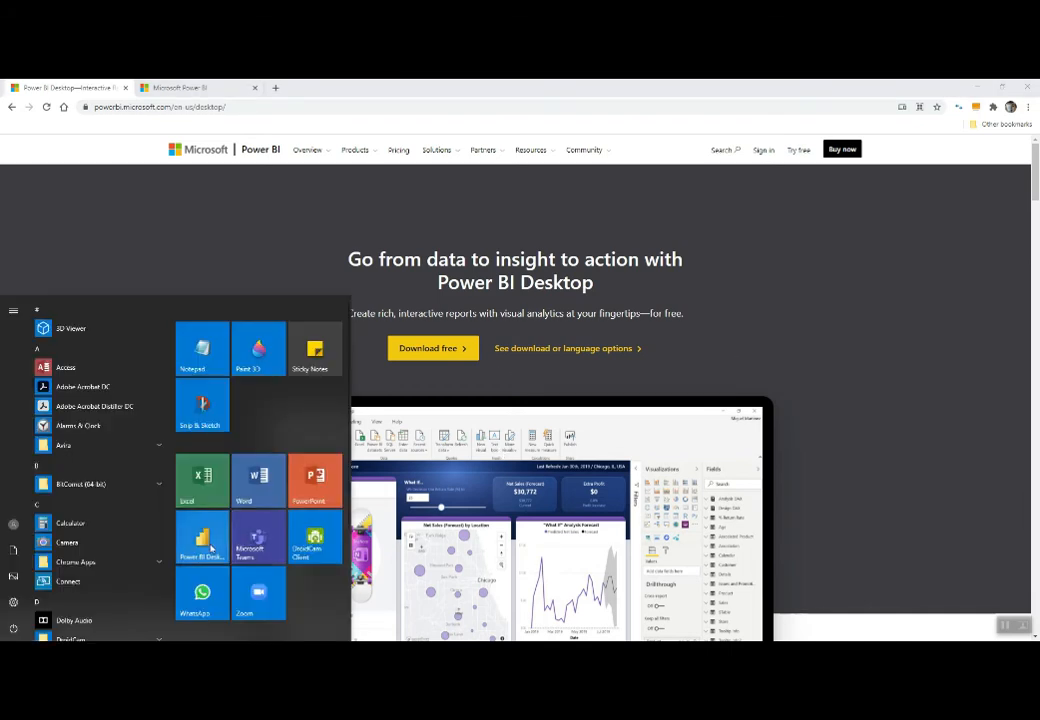
{"action": "left_click", "coordinate": [211, 548]}
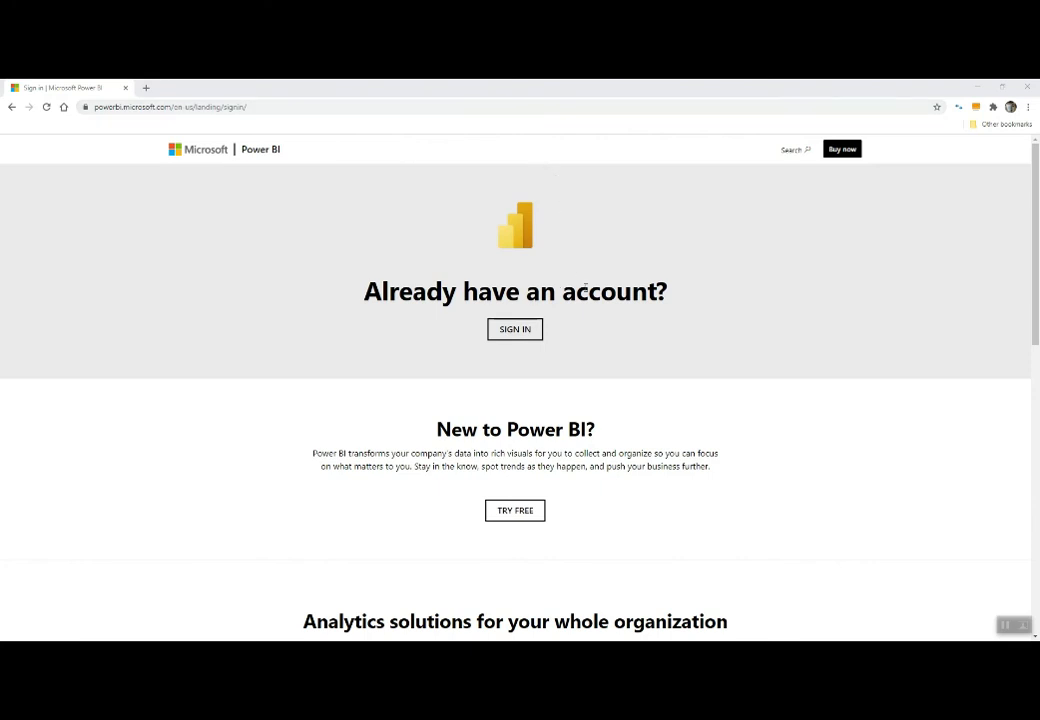
{"action": "left_click", "coordinate": [515, 512]}
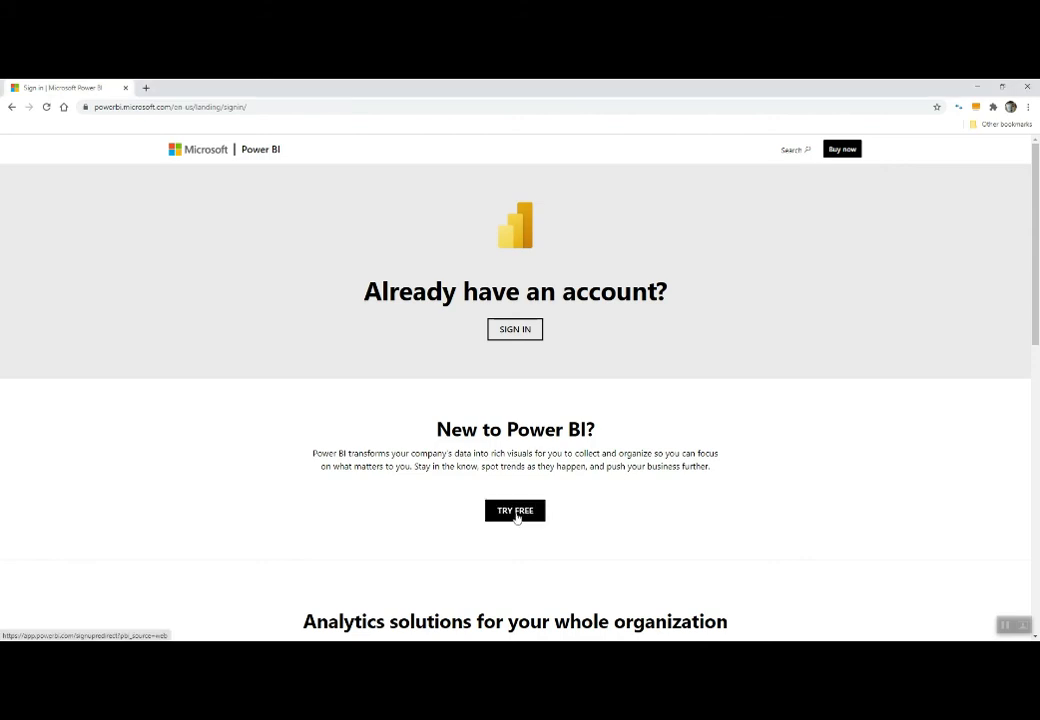